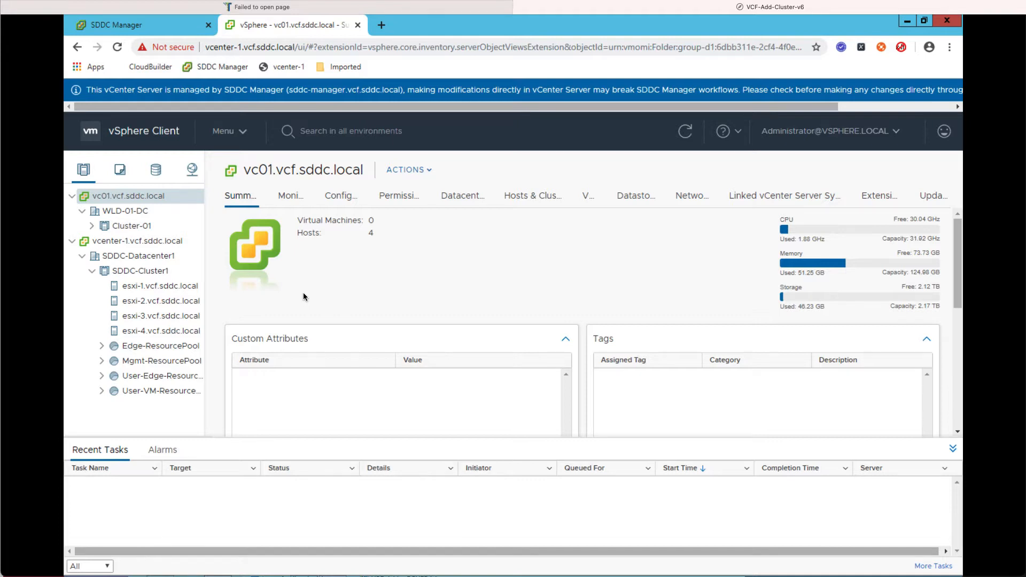
# - Expand Cluster-01 to show hosts esxi-5 to esxi-8, then return to the SDDC Manager dashboard
pyautogui.click(92, 226)
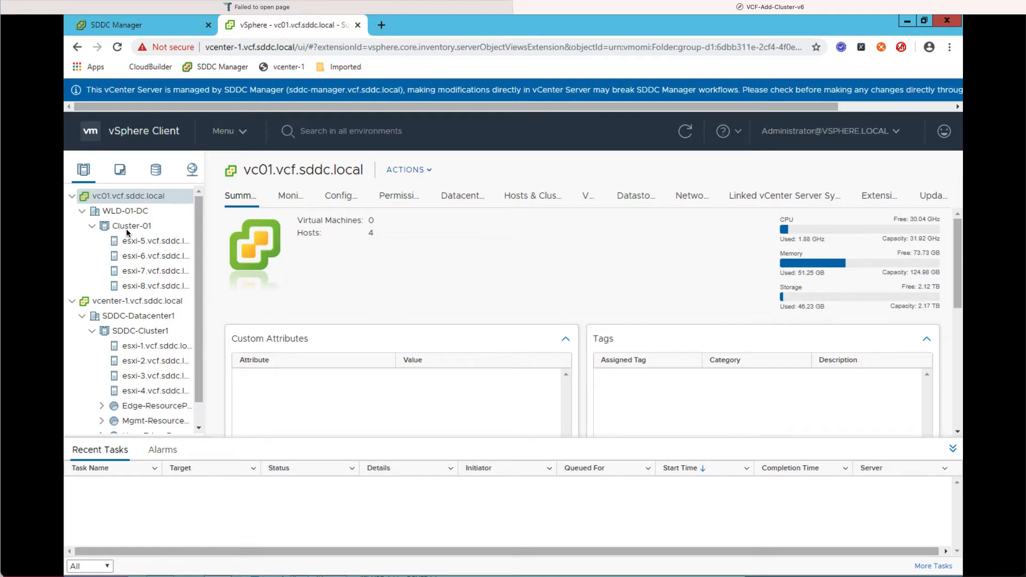
pyautogui.click(130, 27)
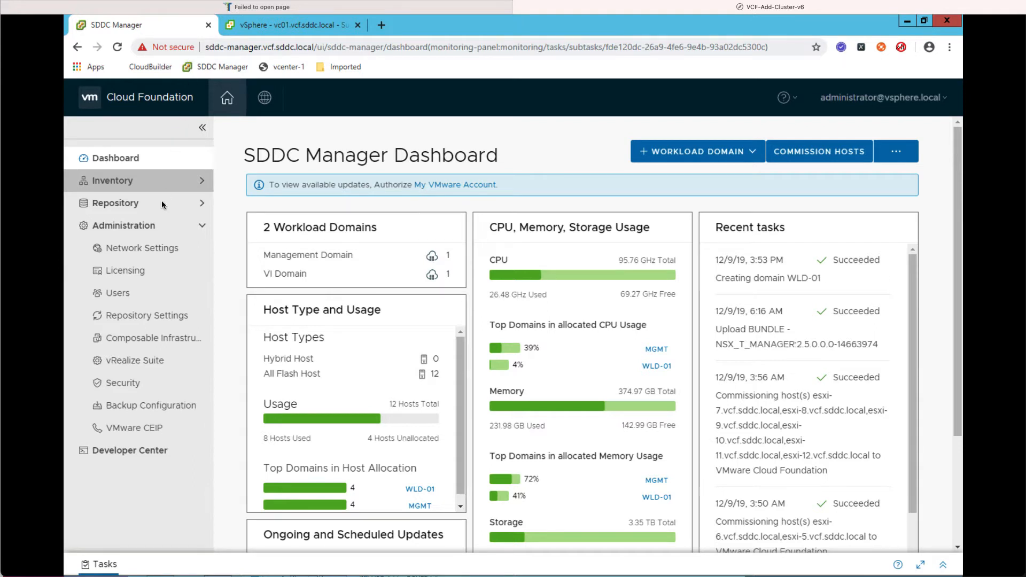
# - Review the four unassigned hosts in the SDDC Manager host inventory
pyautogui.click(158, 181)
pyautogui.click(155, 223)
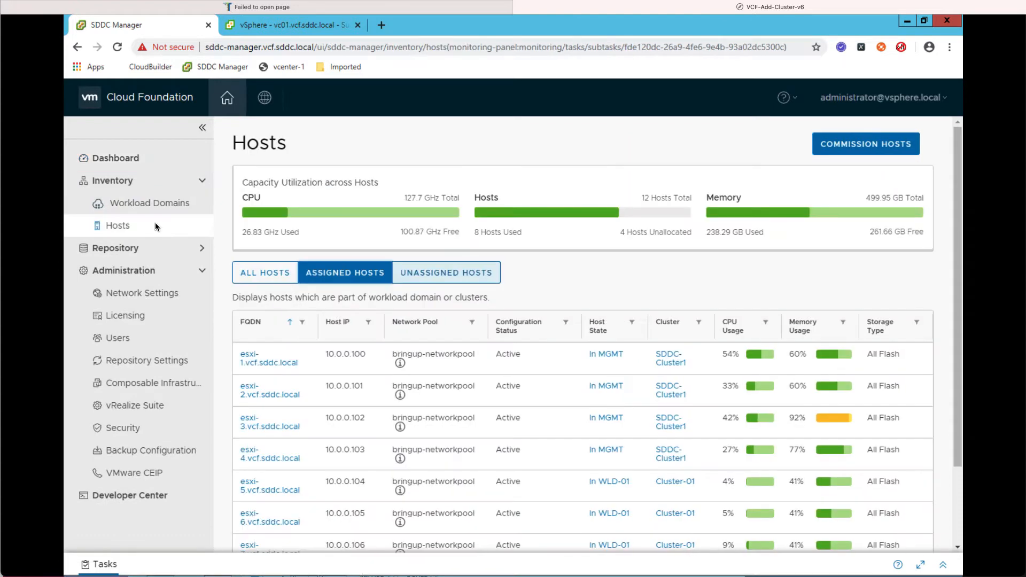
pyautogui.click(471, 272)
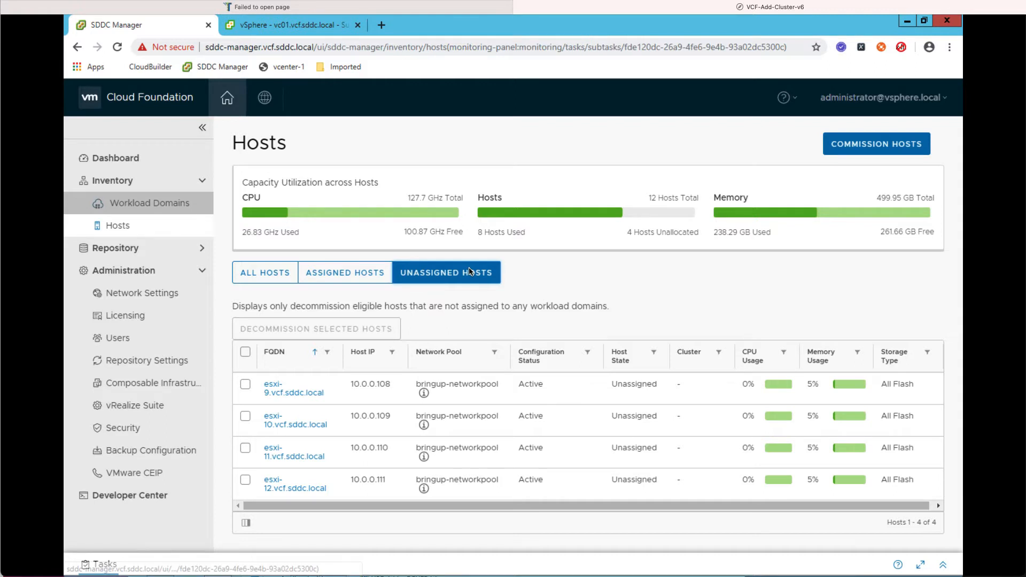
# - Show WLD-01's hosts and clusters, which list only Cluster-01 with four hosts
pyautogui.click(162, 205)
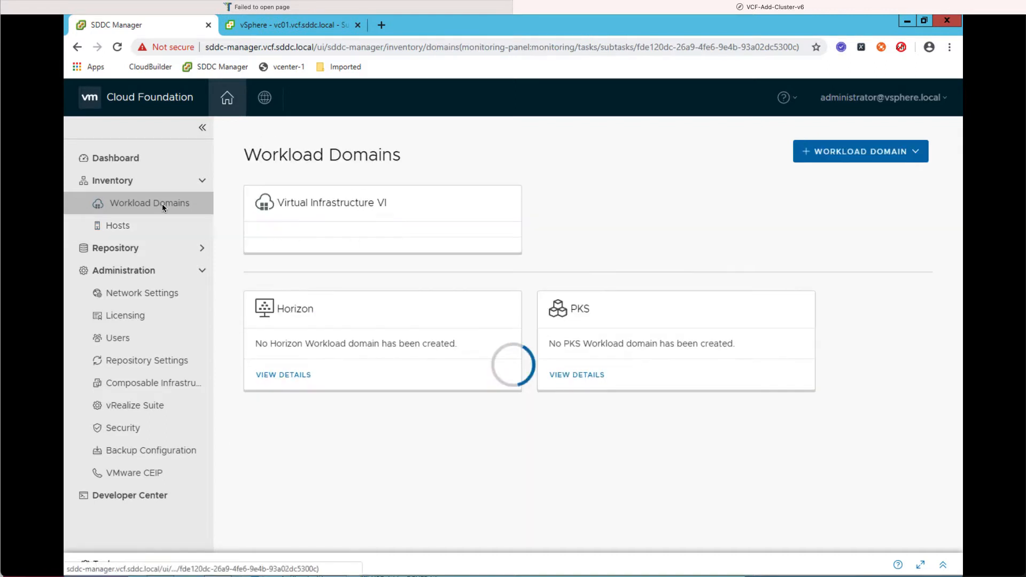
pyautogui.click(287, 288)
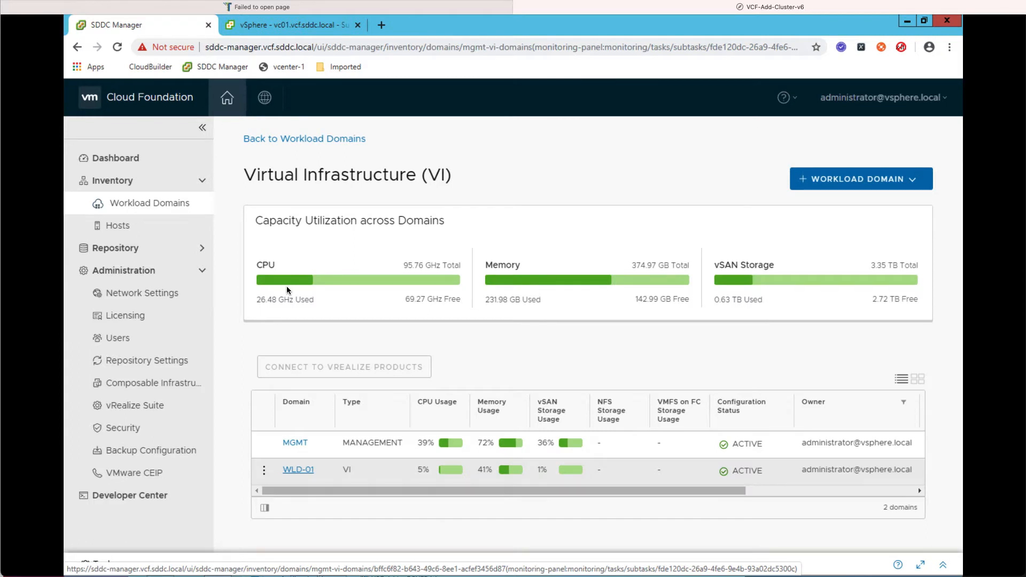
pyautogui.click(302, 469)
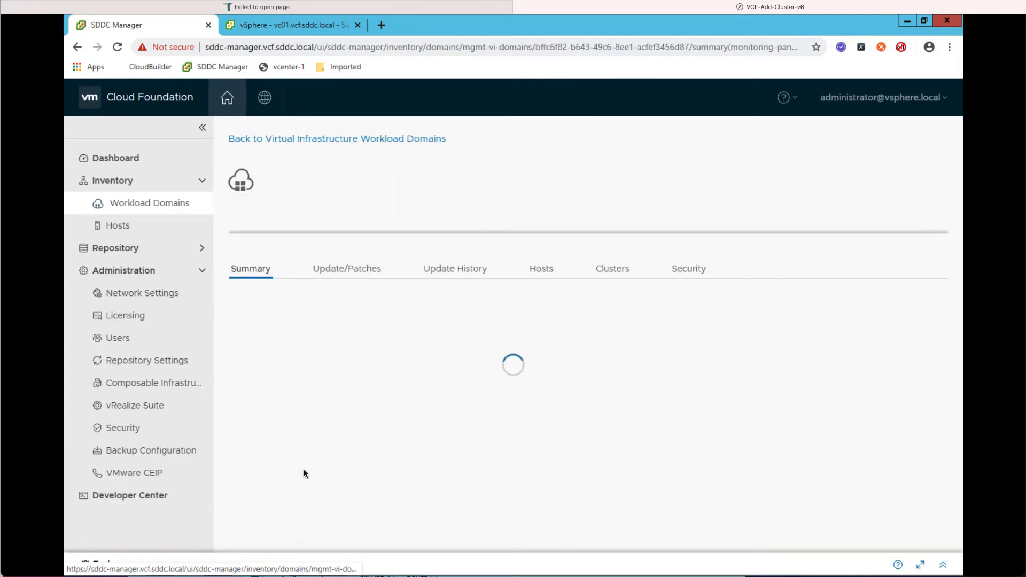
pyautogui.click(618, 355)
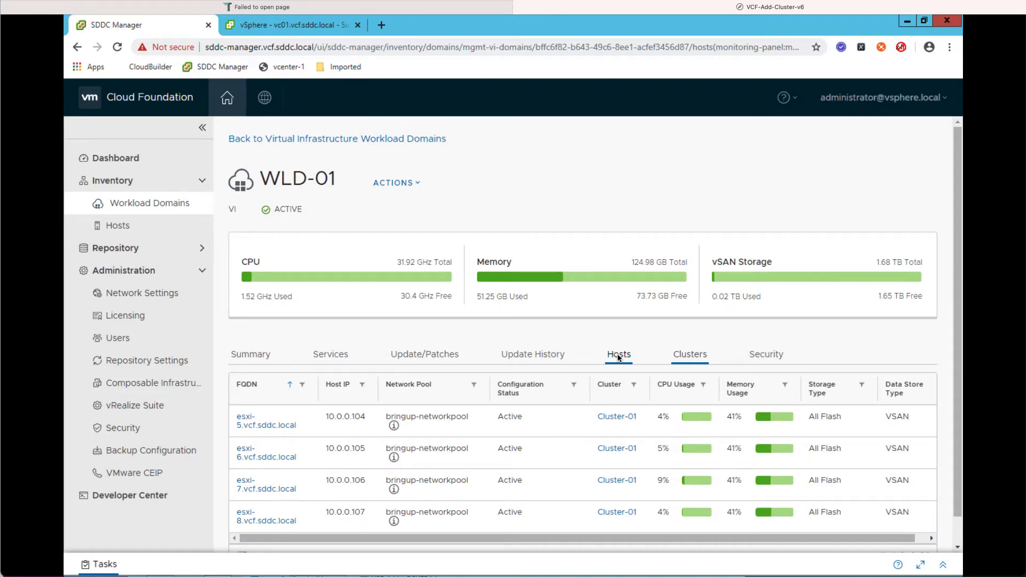
pyautogui.click(694, 355)
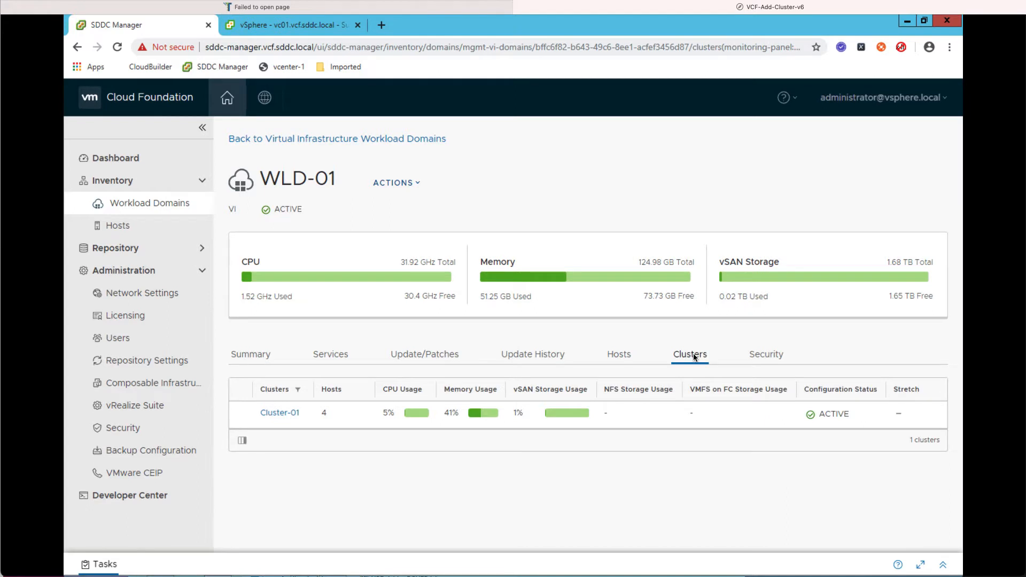
pyautogui.click(407, 185)
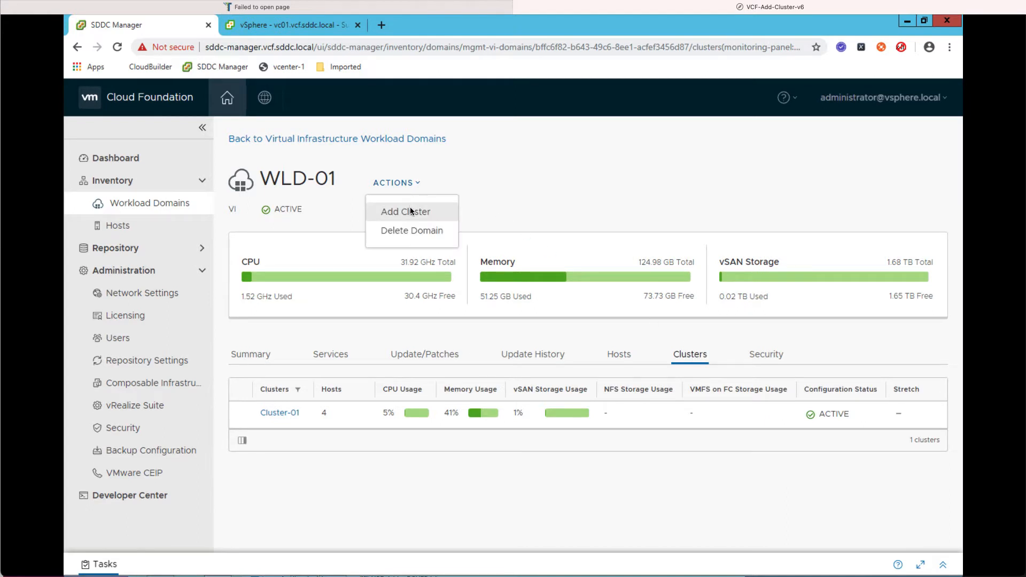
# - Start adding a vSAN cluster to WLD-01 and name it Cluster-02
pyautogui.click(411, 211)
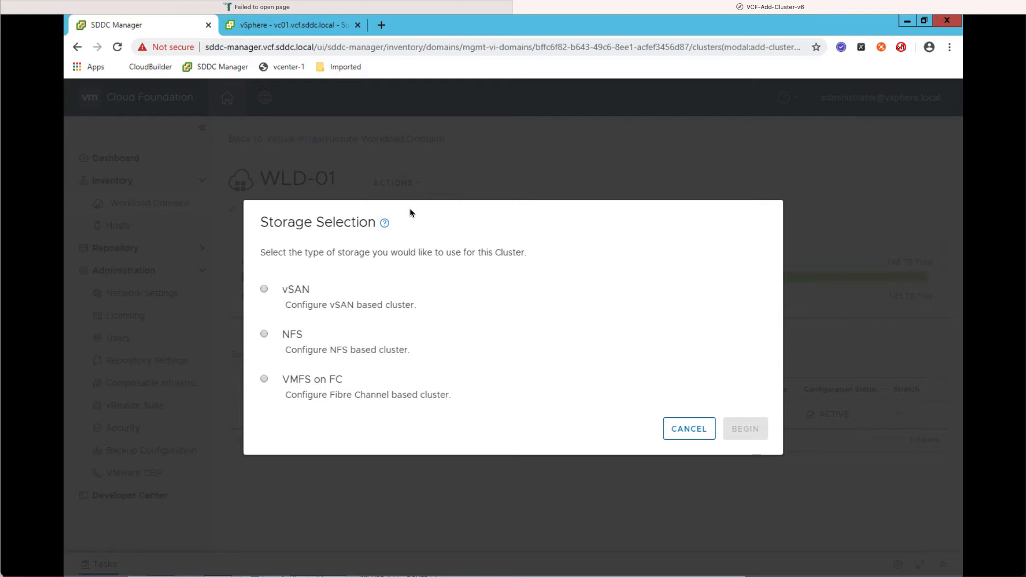
pyautogui.click(264, 289)
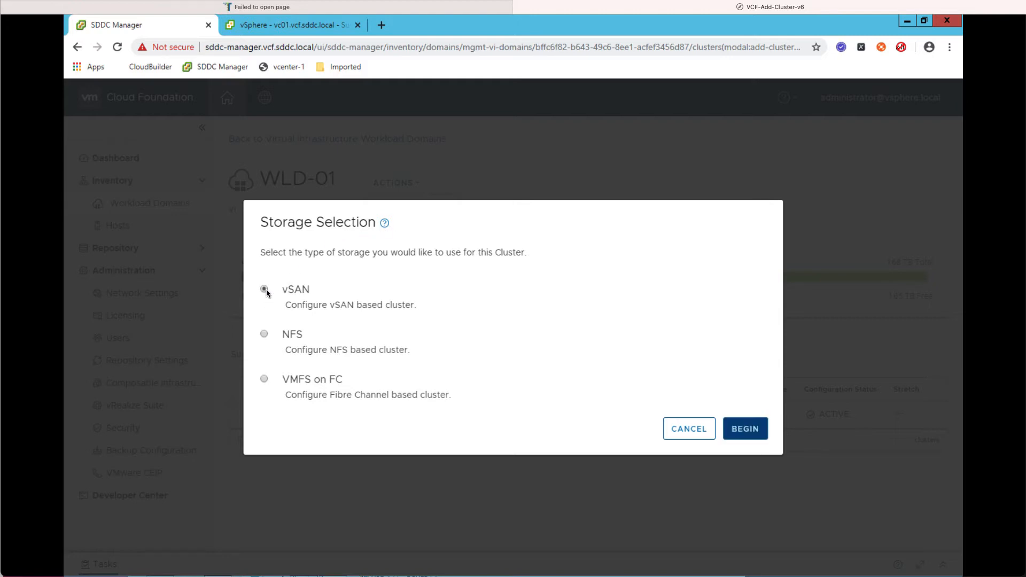
pyautogui.click(748, 427)
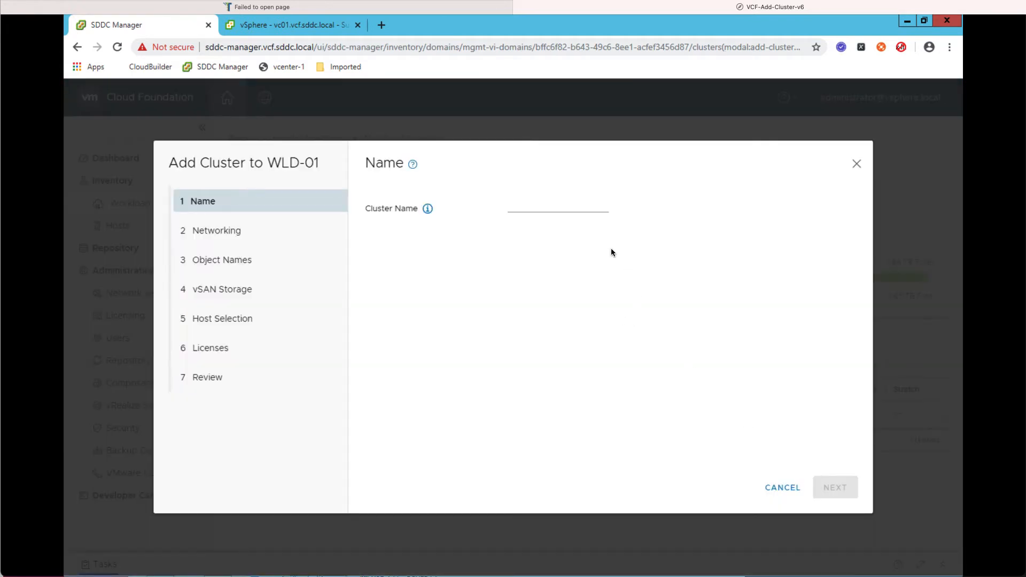
pyautogui.click(561, 210)
pyautogui.write('Cluster-02')
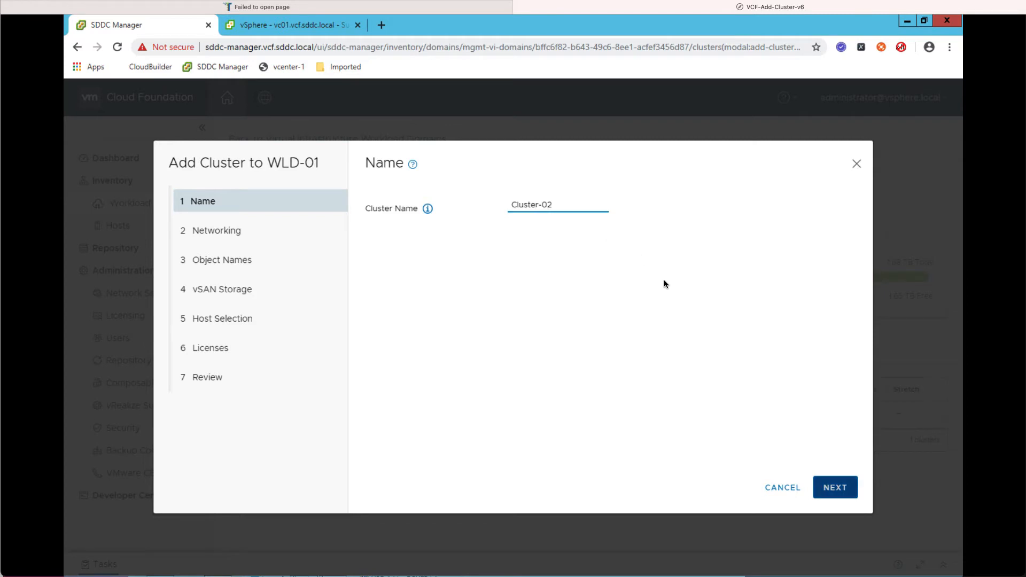
pyautogui.click(833, 487)
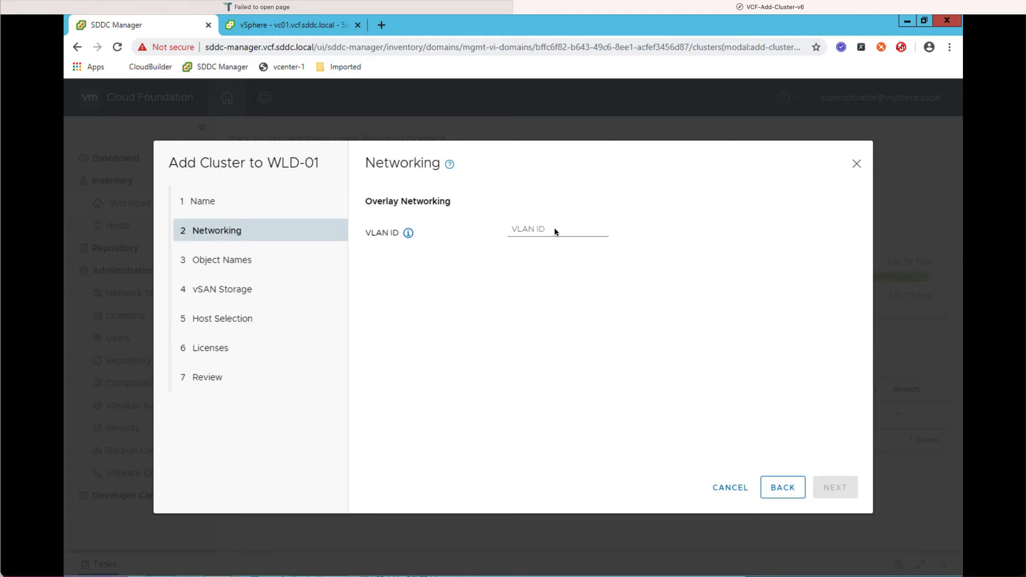
# - Set the overlay networking VLAN ID to 0 to reach the generated object names
pyautogui.click(555, 230)
pyautogui.write('0')
pyautogui.click(842, 491)
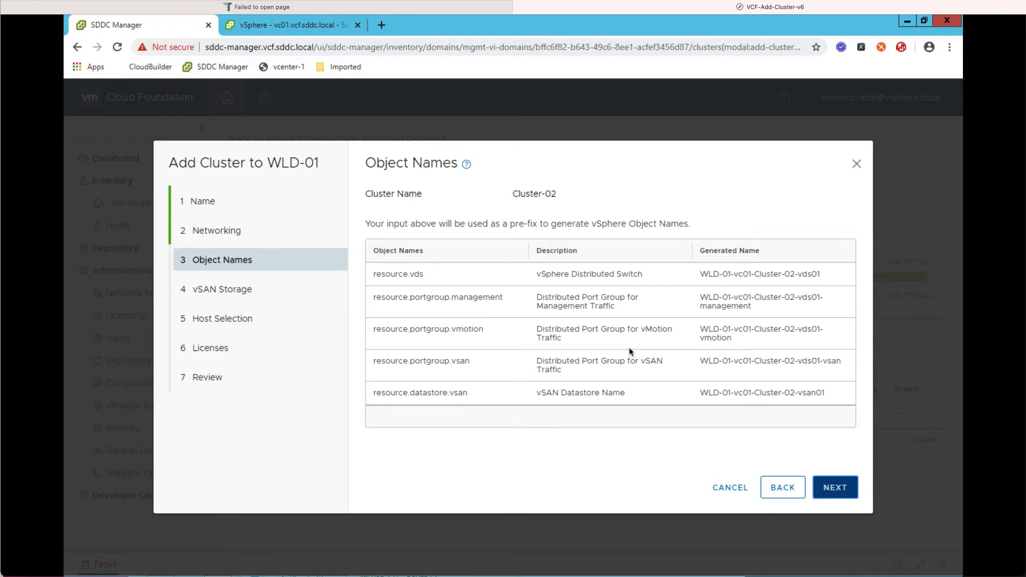
# - Accept the generated names and vSAN defaults, and select all four available hosts
pyautogui.click(843, 492)
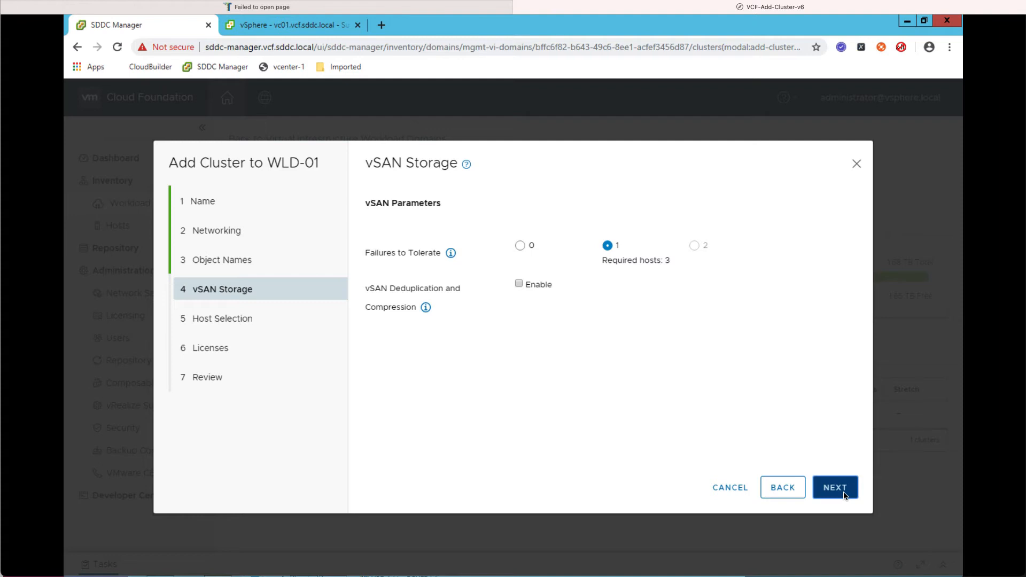
pyautogui.click(835, 487)
pyautogui.scroll(-2, 476, 339)
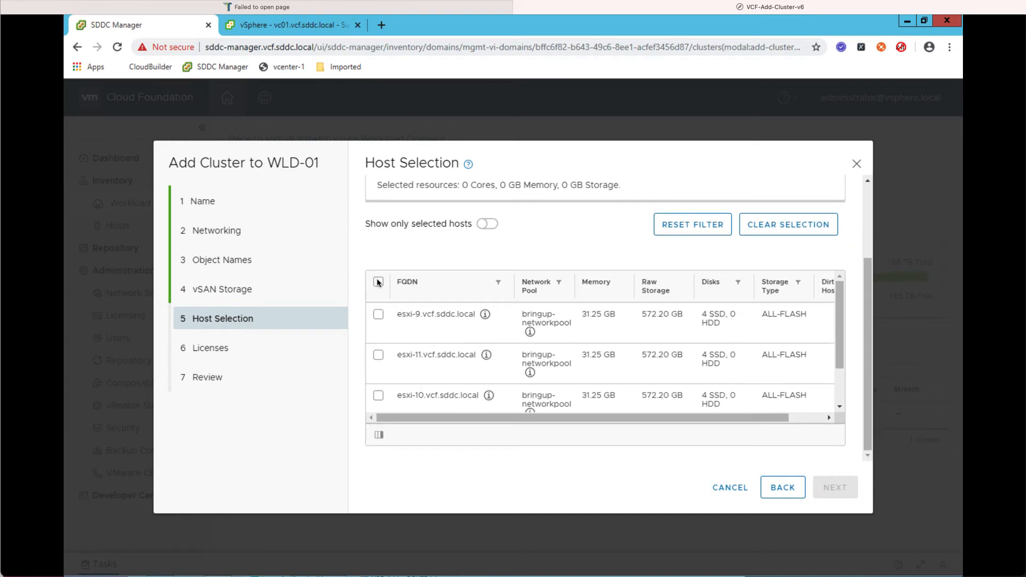
pyautogui.click(378, 282)
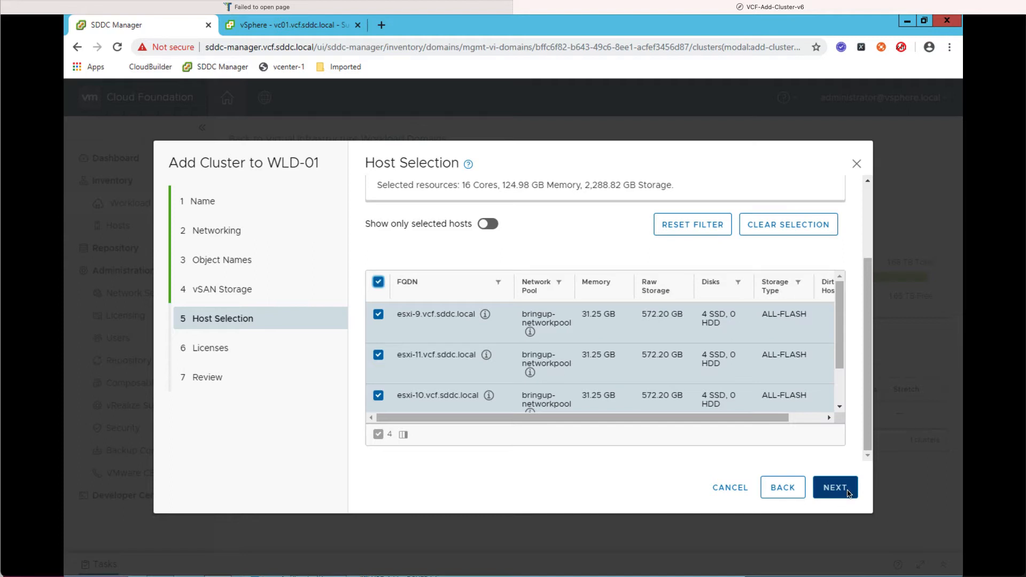
pyautogui.click(847, 489)
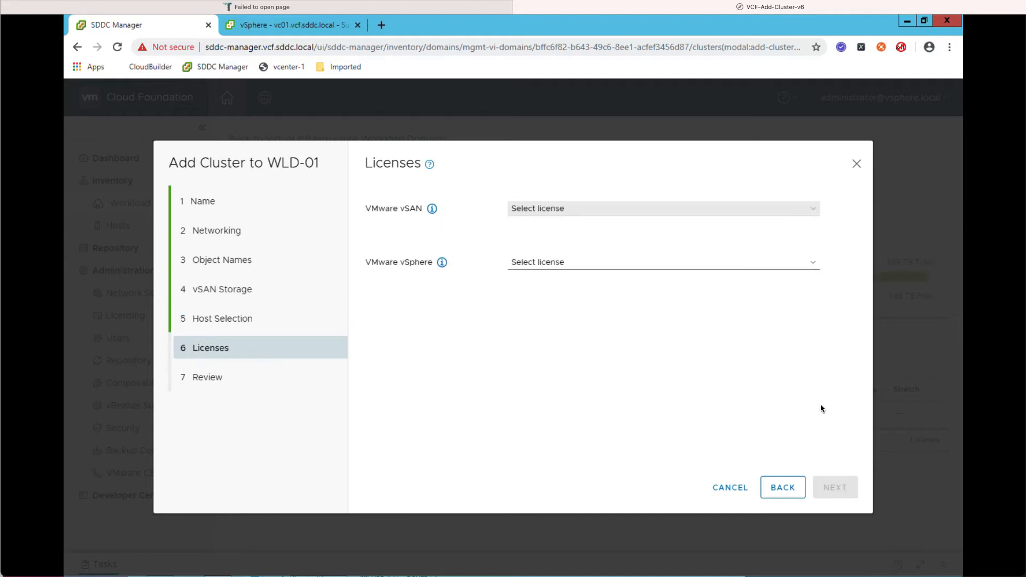
# - Assign the VMware vSAN License and VMware vSphere License to Cluster-02
pyautogui.click(761, 208)
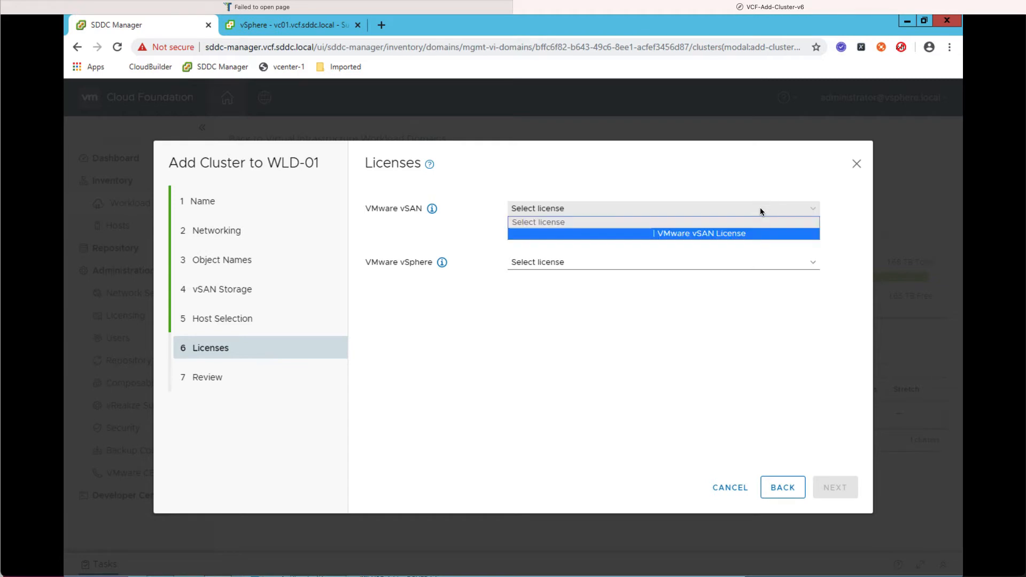
pyautogui.click(727, 233)
pyautogui.click(715, 267)
pyautogui.click(713, 287)
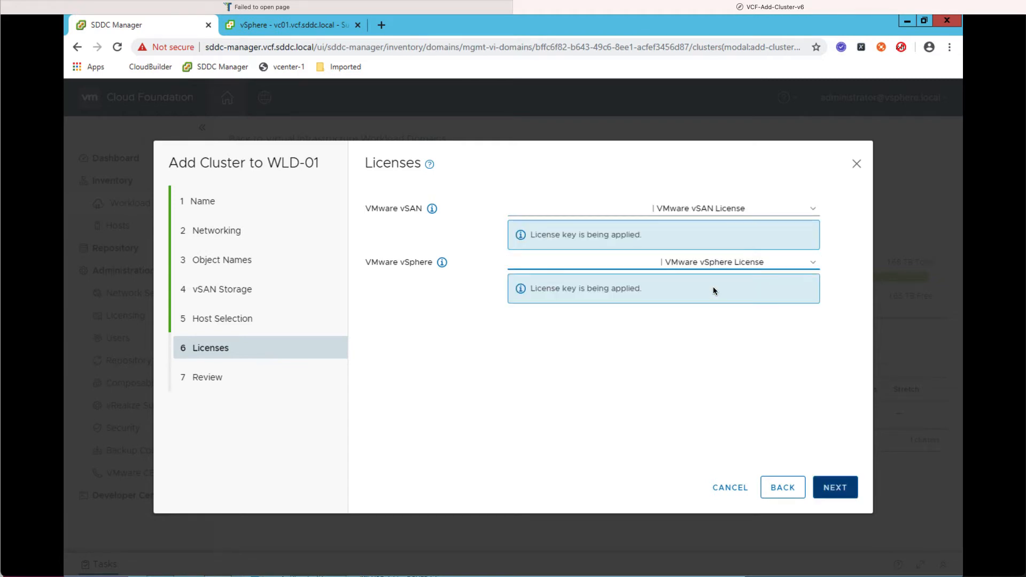
pyautogui.click(843, 492)
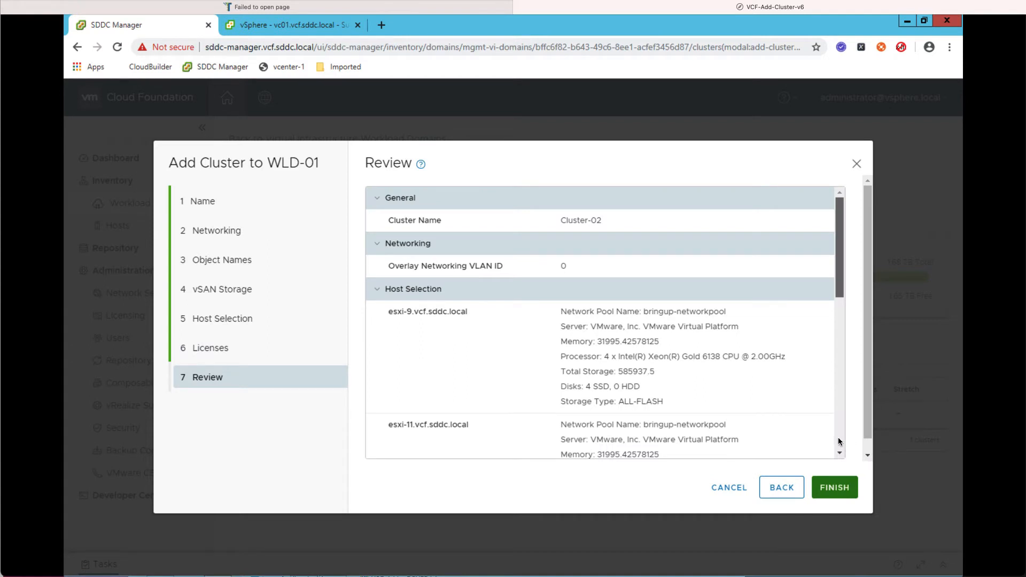
# - Review the four-host, FTT 1 summary and submit Cluster-02 for creation
pyautogui.scroll(-2, 841, 445)
pyautogui.scroll(-5, 853, 497)
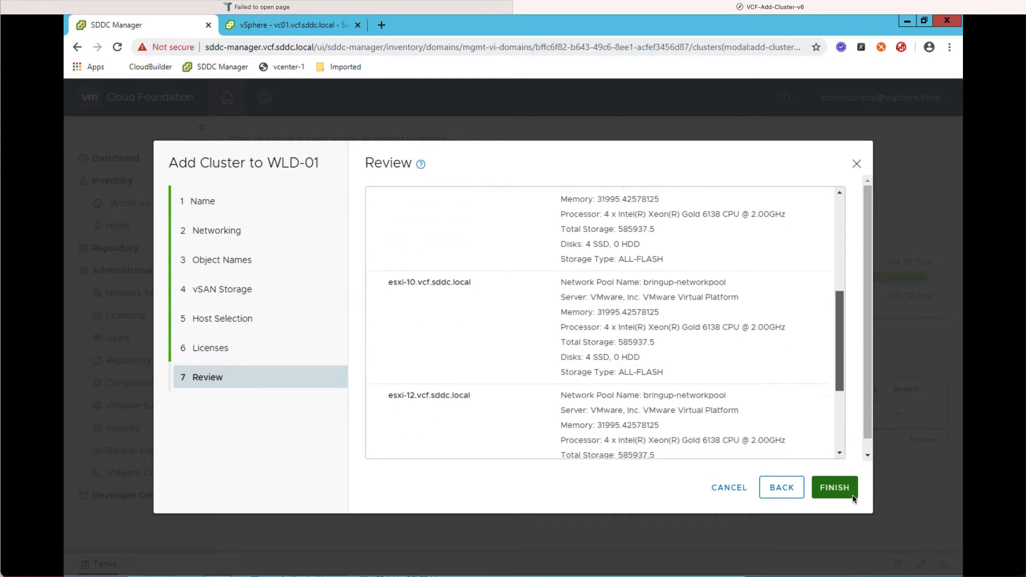
pyautogui.scroll(-2, 852, 494)
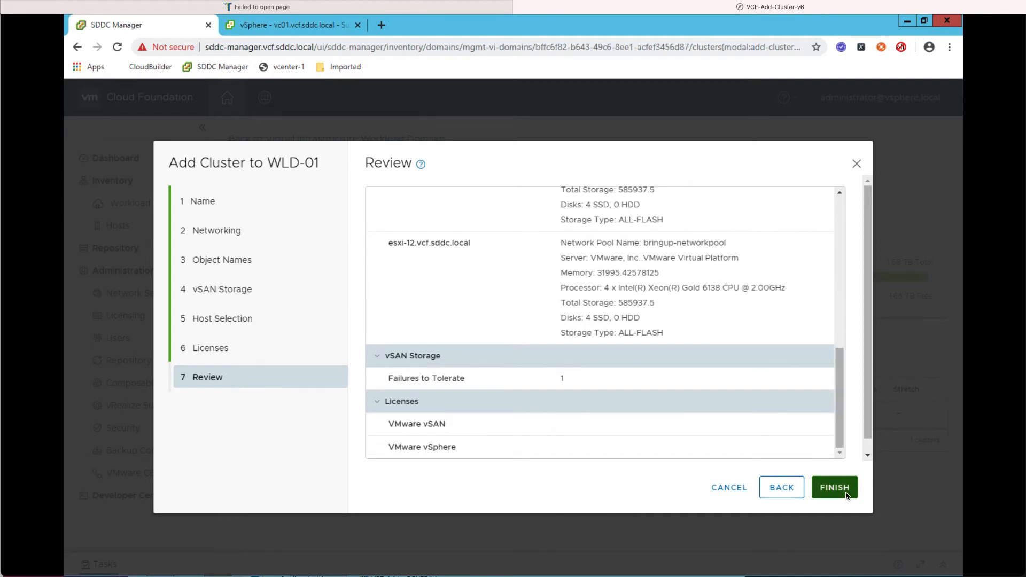
pyautogui.click(846, 494)
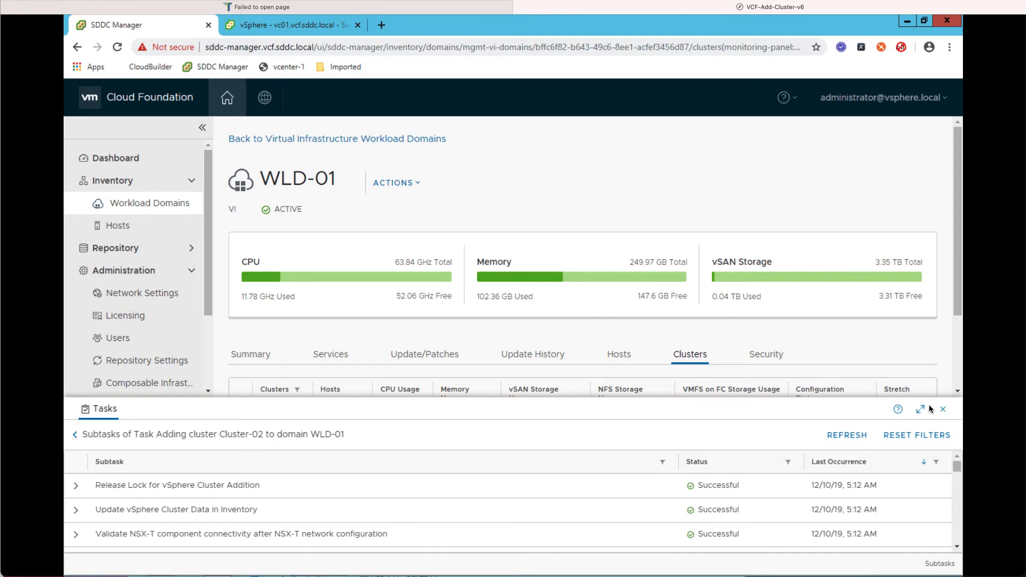
# - Check that every Cluster-02 addition subtask shows Successful in the expanded Tasks panel
pyautogui.click(920, 409)
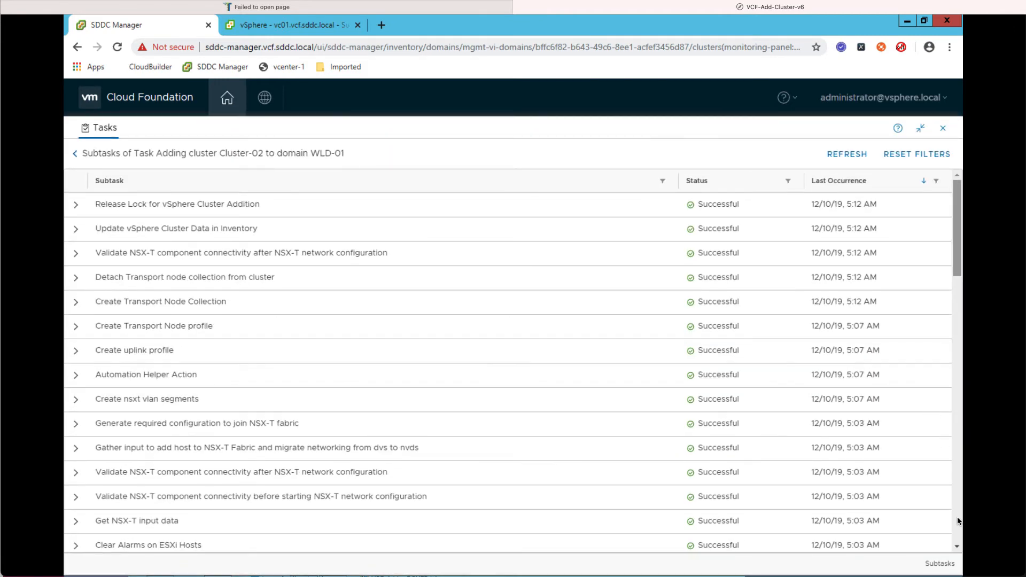
pyautogui.scroll(-8, 958, 521)
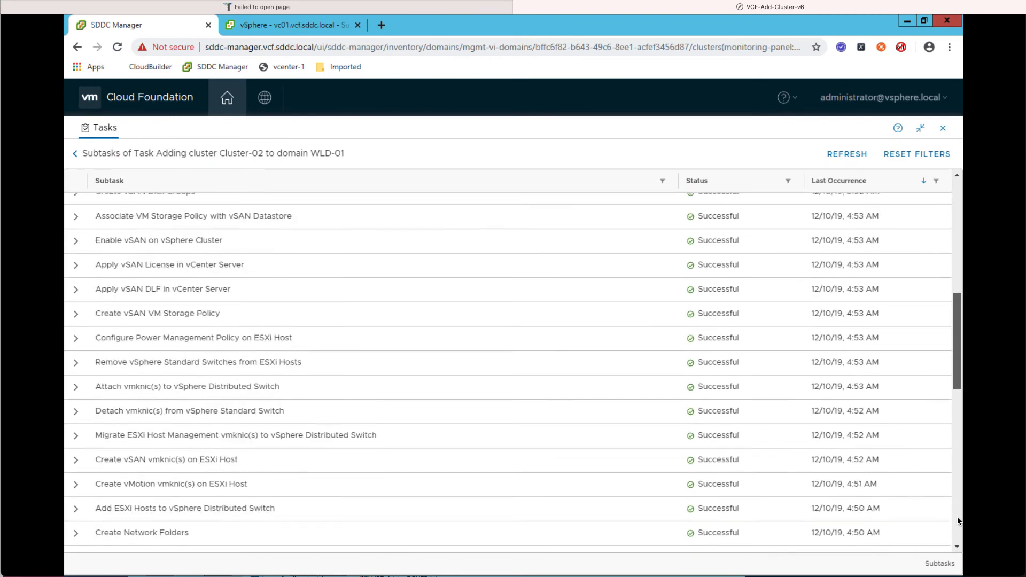
pyautogui.scroll(-13, 958, 520)
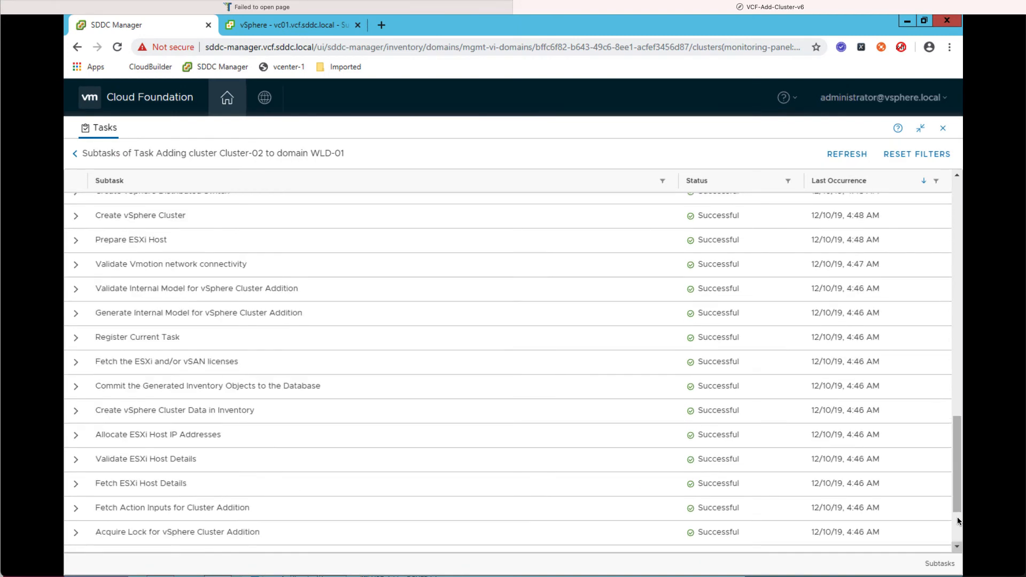
pyautogui.scroll(-3, 958, 521)
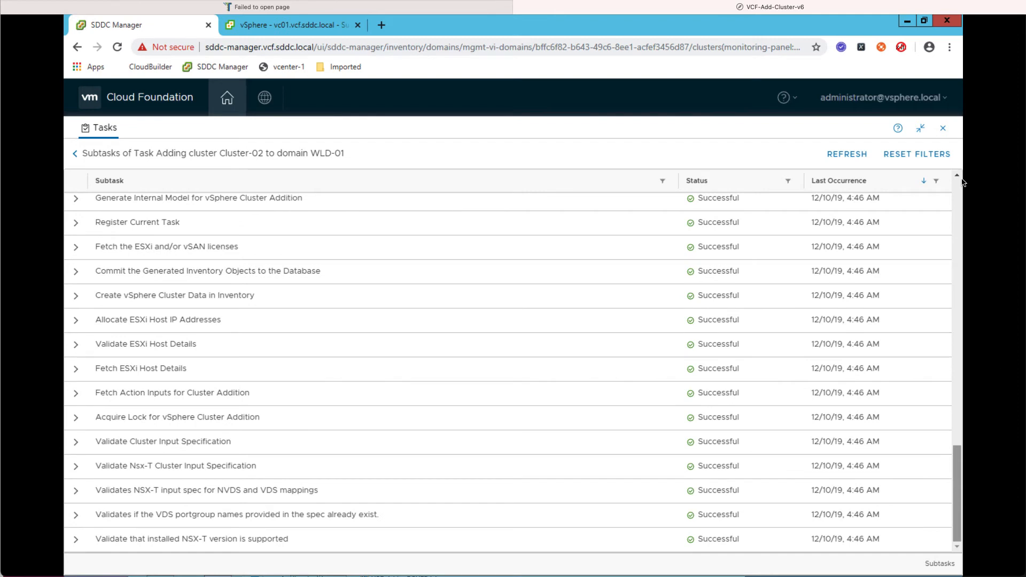
pyautogui.click(942, 129)
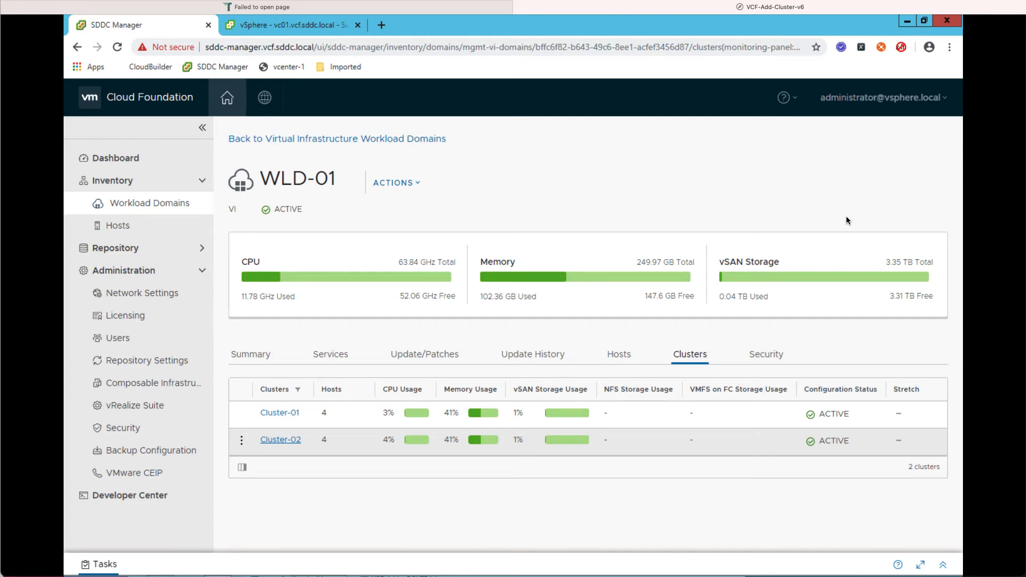
# - Confirm Cluster-02 is ACTIVE with four hosts, then switch to the vSphere Client
pyautogui.click(281, 440)
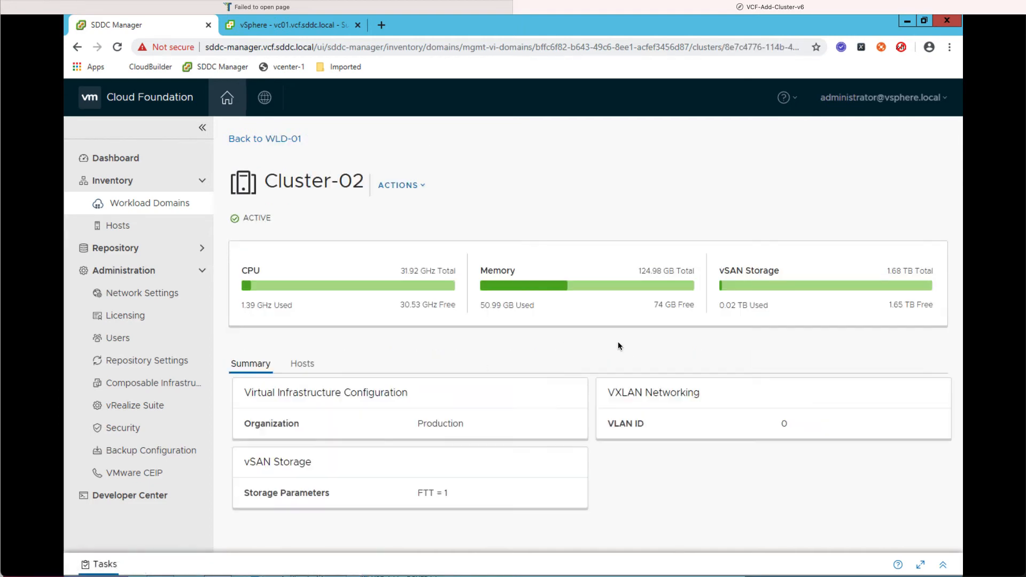
pyautogui.click(303, 365)
pyautogui.click(288, 27)
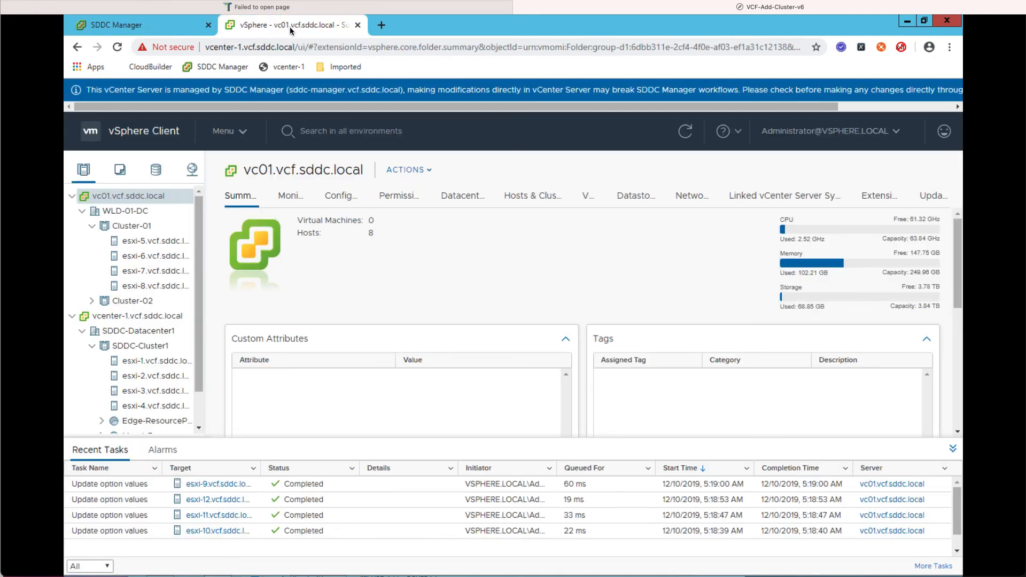
# - Confirm Cluster-02 holds esxi-9 to esxi-12 on its own vSAN datastore
pyautogui.click(115, 302)
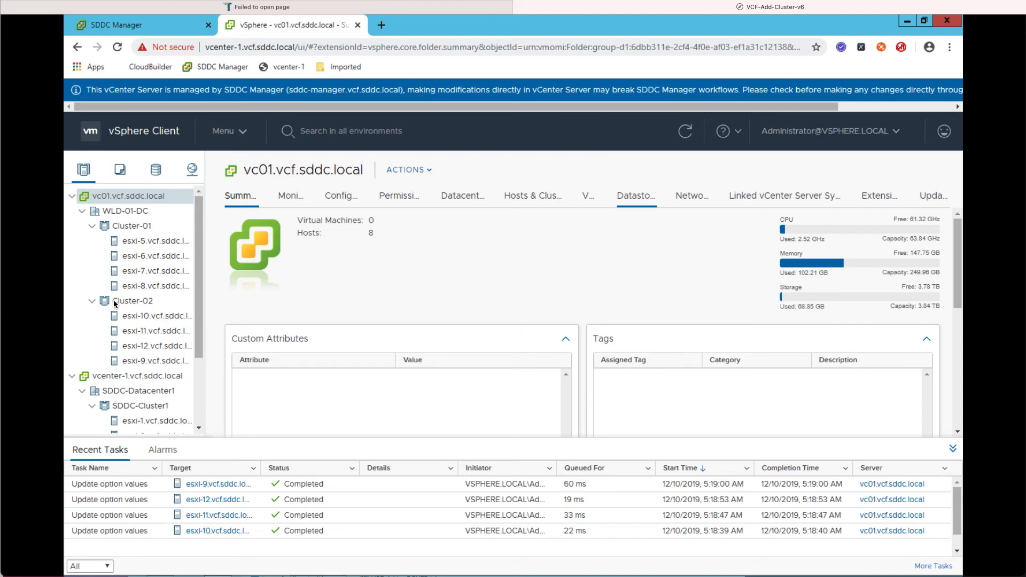
pyautogui.click(625, 204)
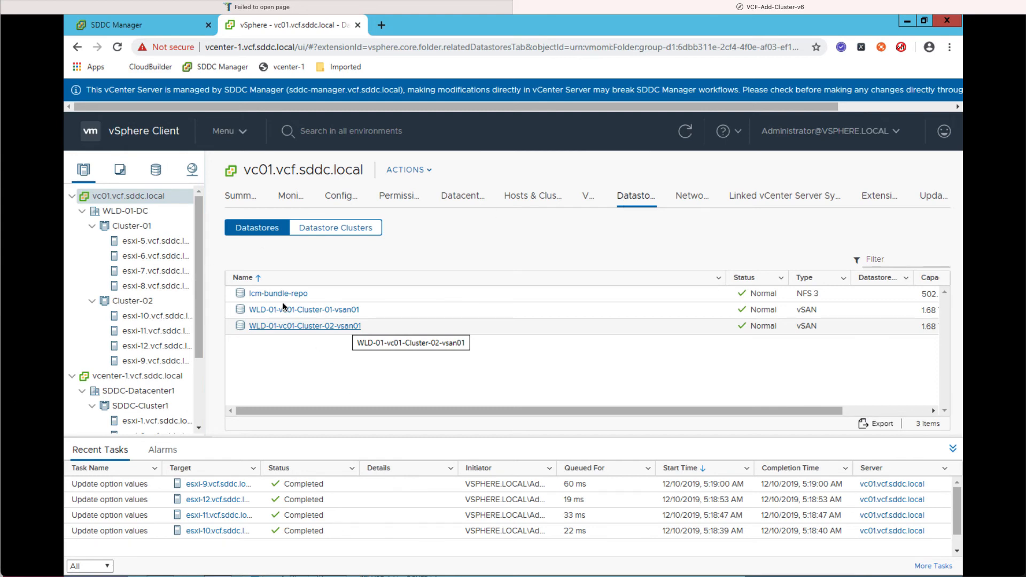
pyautogui.click(278, 327)
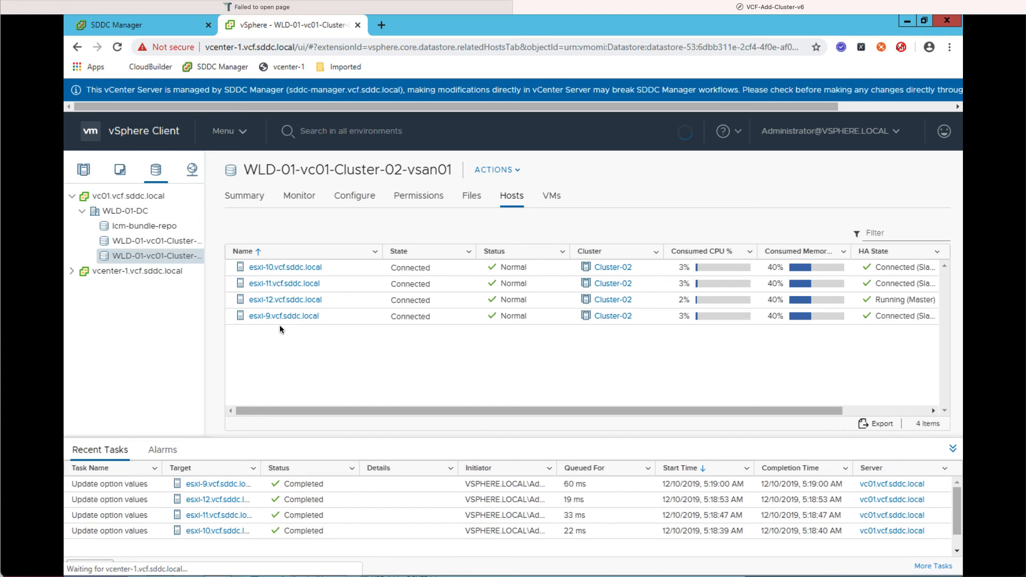
# - Open NSX-T Manager nsxtmgr.vcf.sddc.local from WLD-01 Services and enter the admin username
pyautogui.click(173, 33)
pyautogui.click(279, 138)
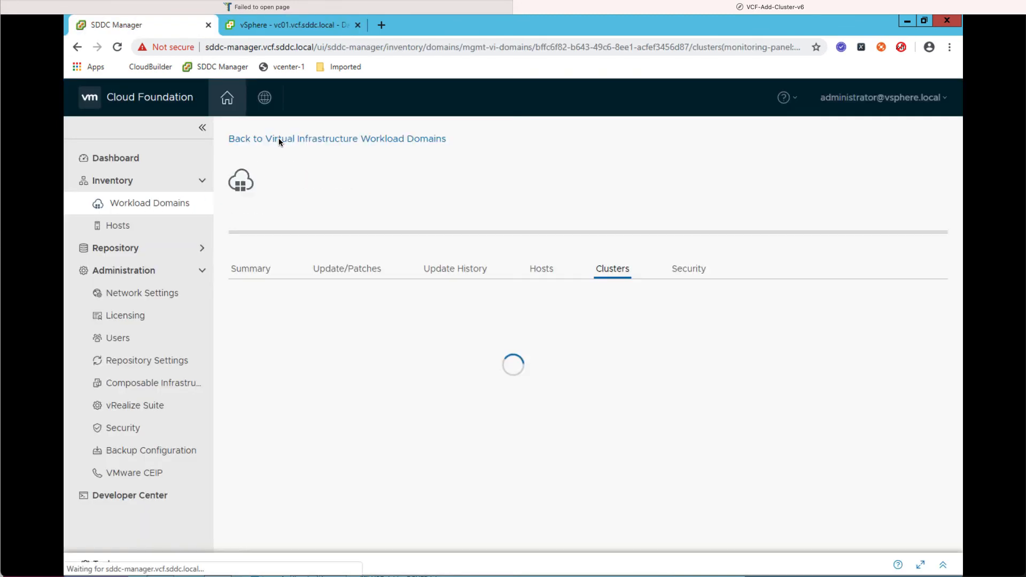
pyautogui.click(316, 359)
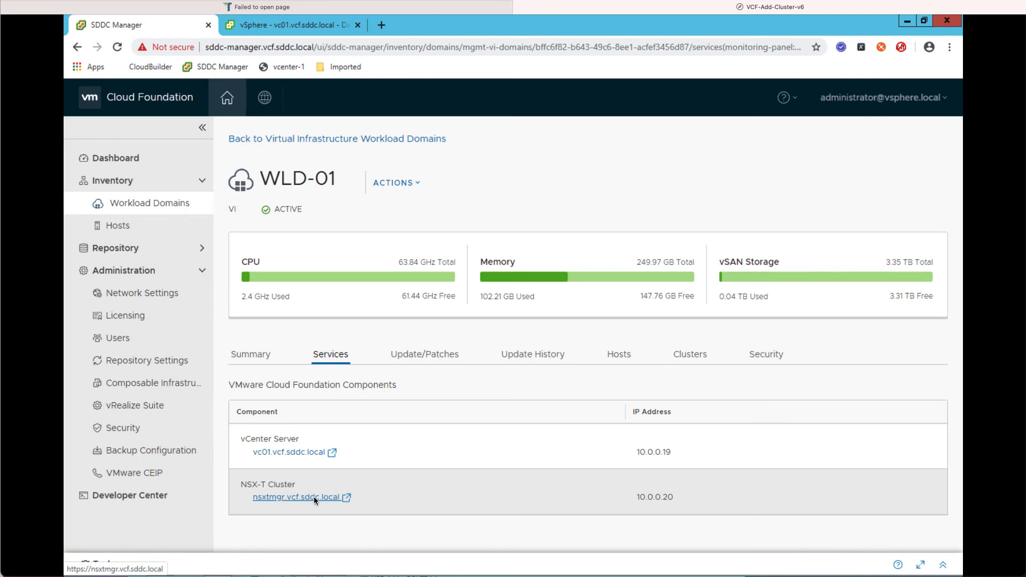
pyautogui.click(313, 497)
pyautogui.click(217, 274)
pyautogui.write('admin')
pyautogui.press('Tab')
# - Enter the password, sign in to NSX-T Manager, and open the 2 host clusters
pyautogui.write('******')
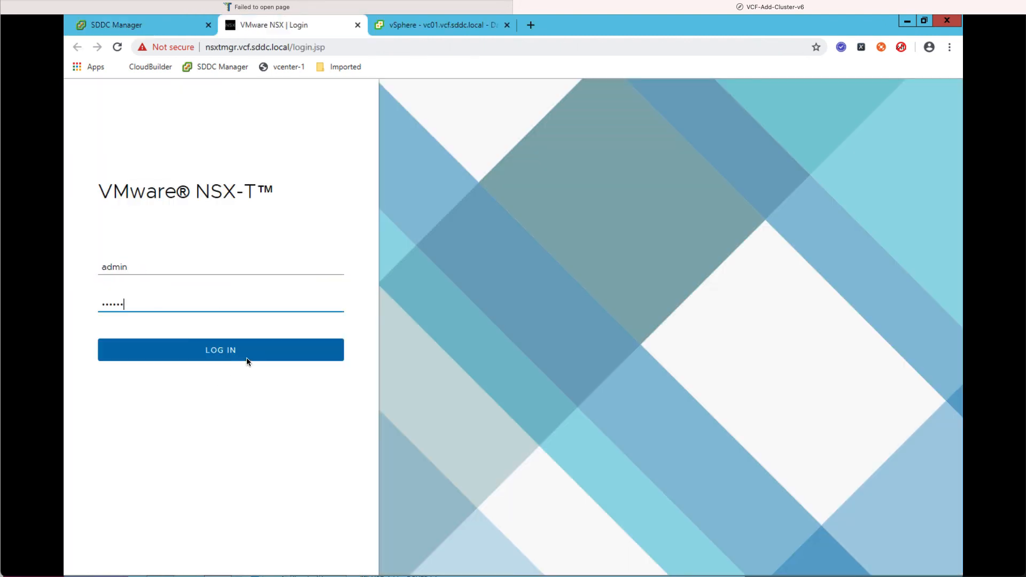
pyautogui.write('****')
pyautogui.click(247, 354)
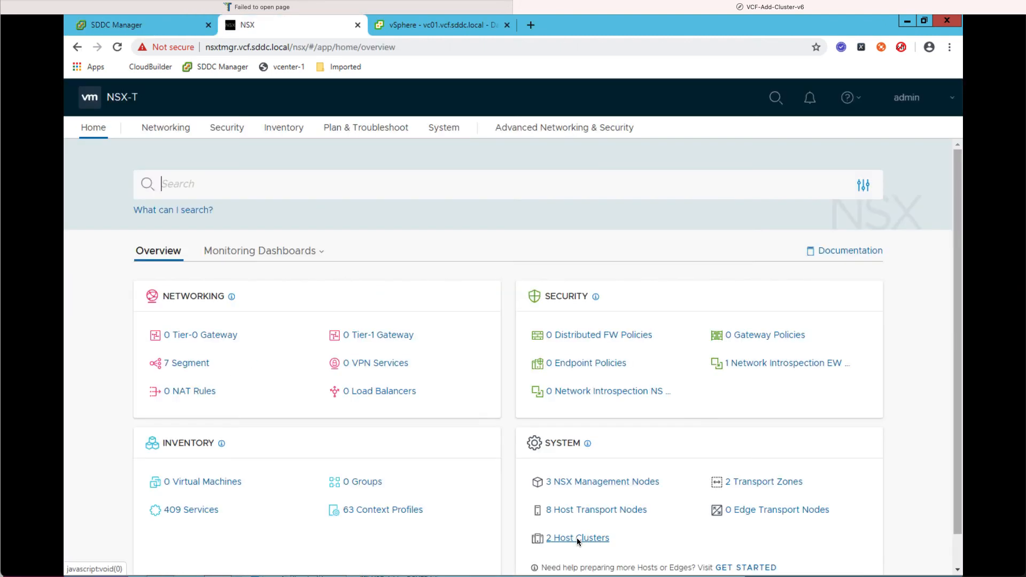
pyautogui.click(577, 539)
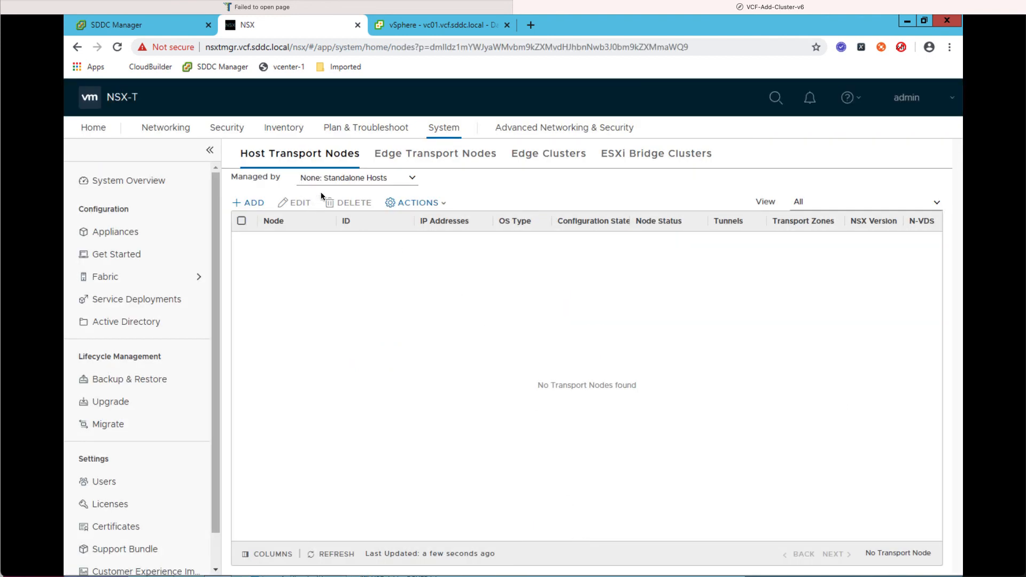
# - List host transport nodes managed by vc01.vcf.sddc.local and expand Cluster-01 and Cluster-02
pyautogui.click(341, 181)
pyautogui.click(338, 208)
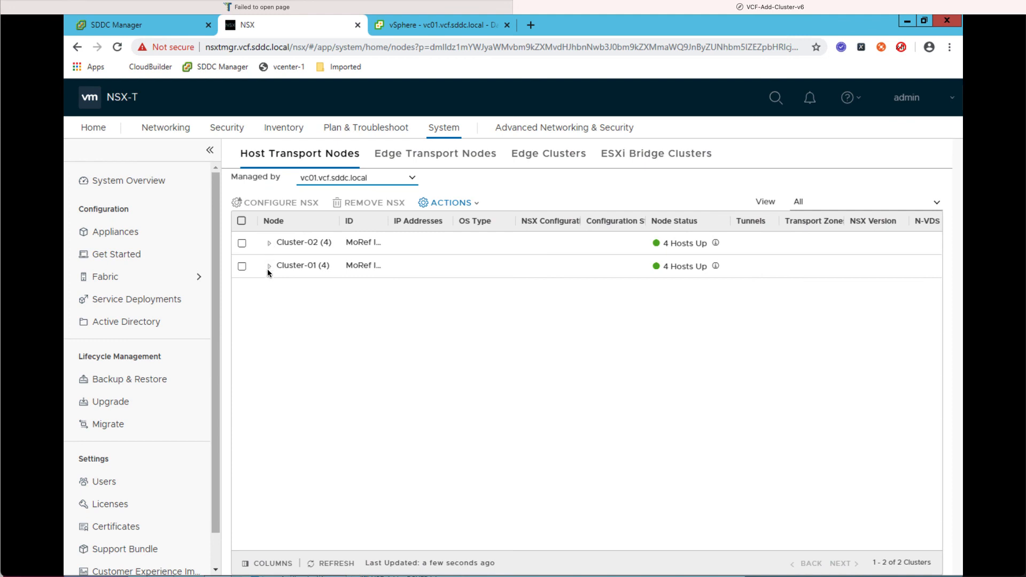
pyautogui.click(269, 267)
pyautogui.click(266, 246)
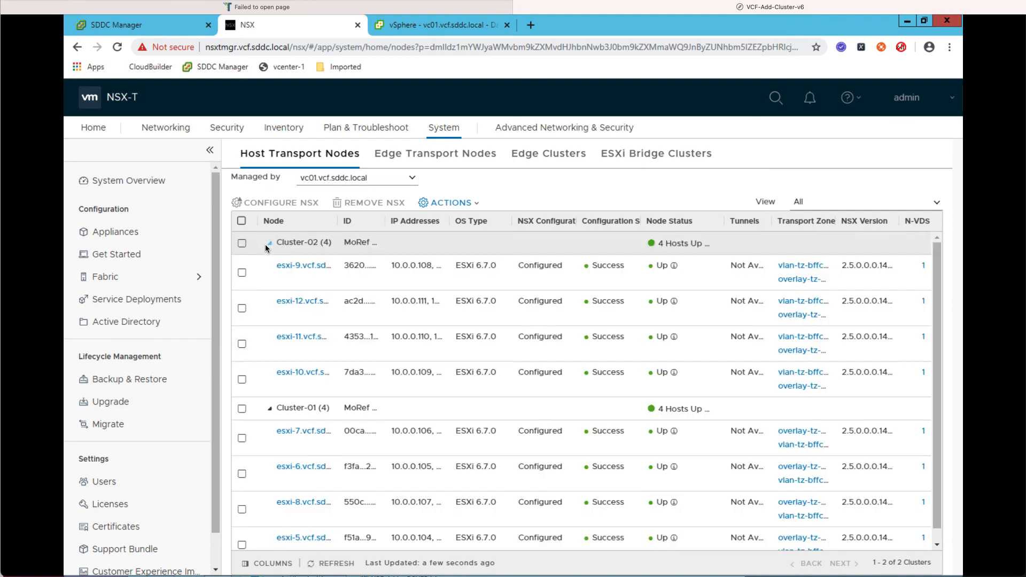